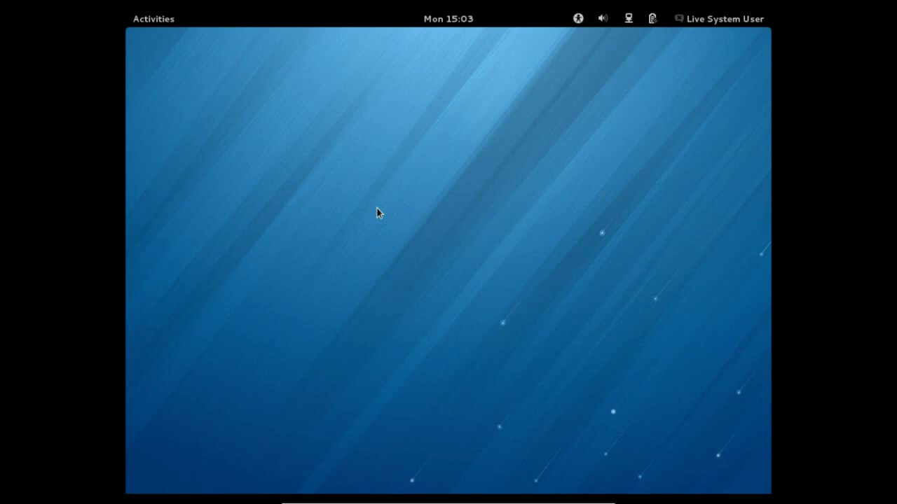
Search the applications for "fire", open the Firewall configuration to view it, and close it again
mouse_move(127, 11)
text(Fire)
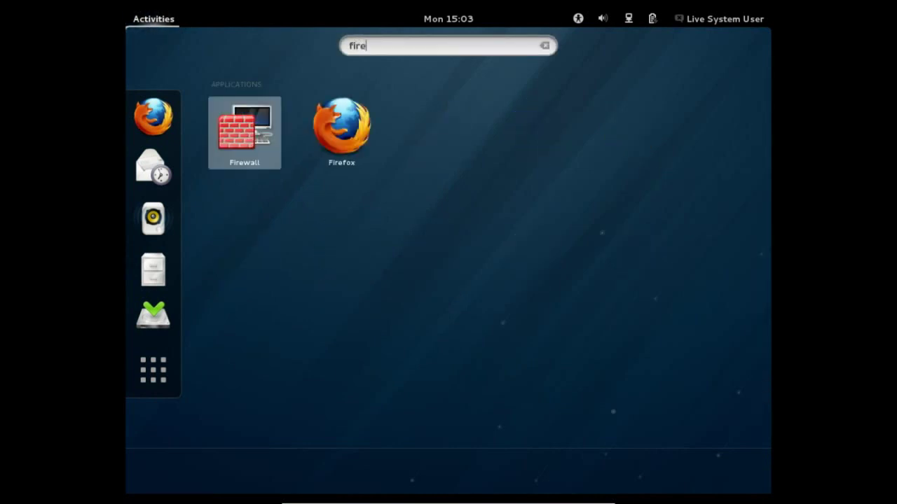
key(Return)
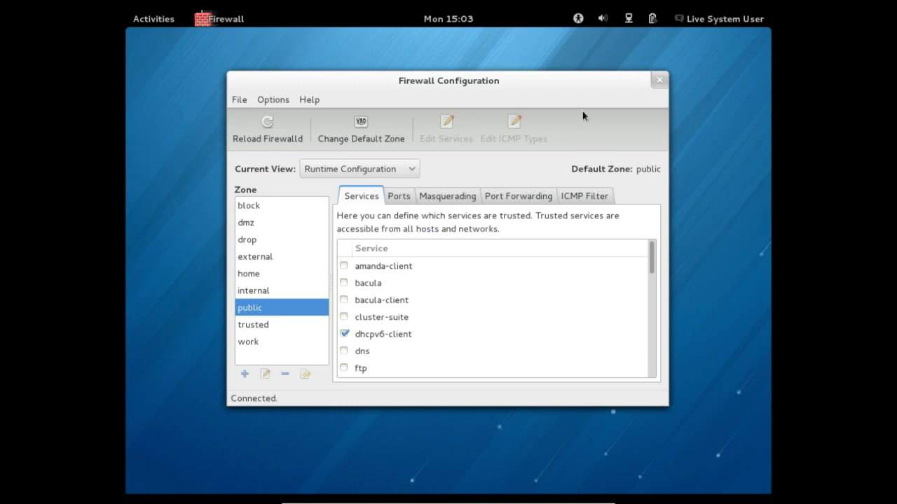
click(656, 82)
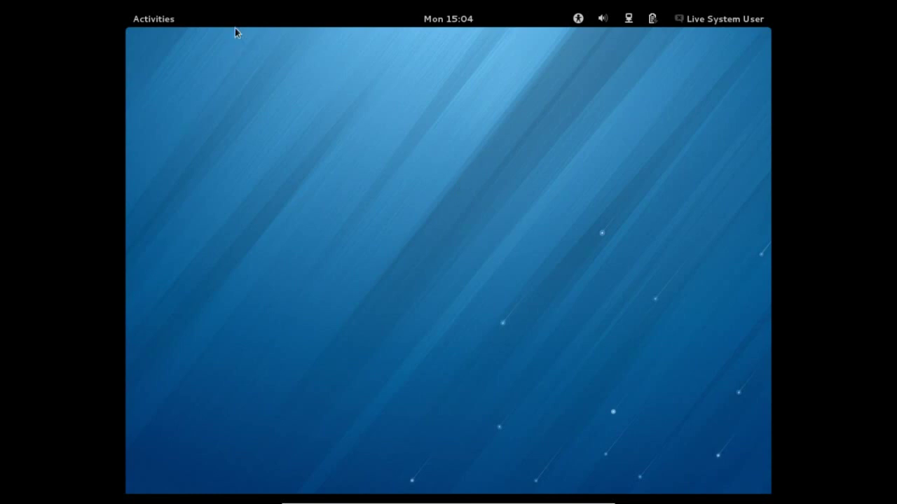
Browse the full list of installed applications from beginning to end and return to the desktop
click(128, 16)
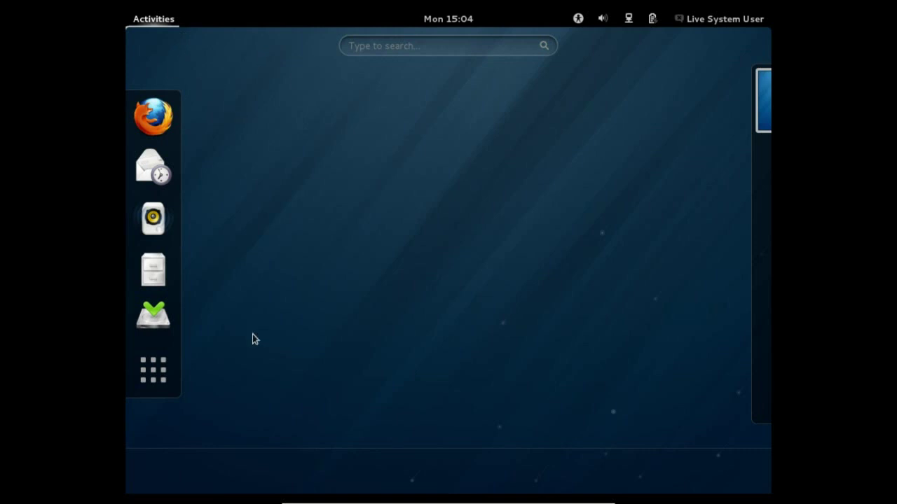
click(153, 370)
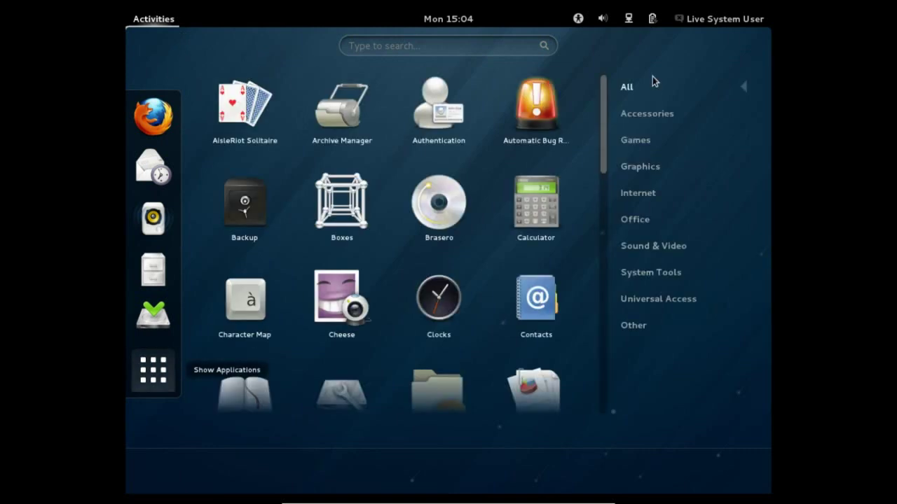
drag(605, 93, 605, 320)
click(599, 236)
drag(599, 236, 594, 81)
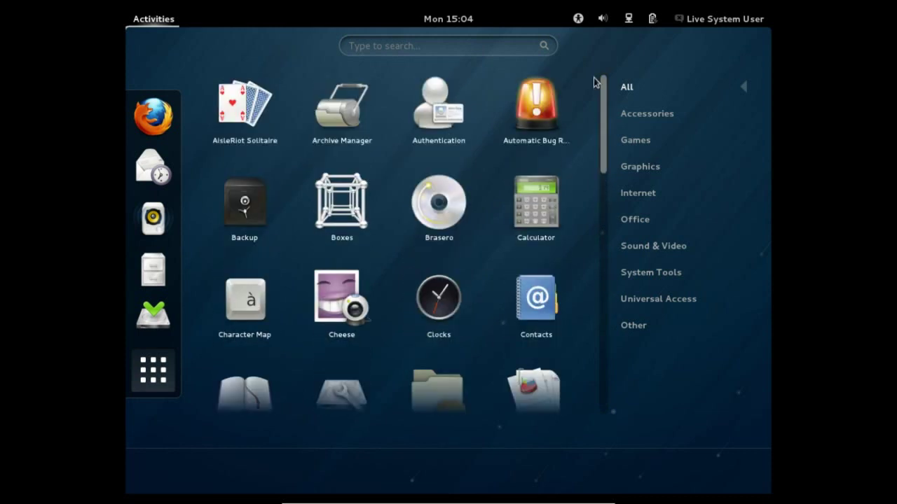
mouse_move(125, 10)
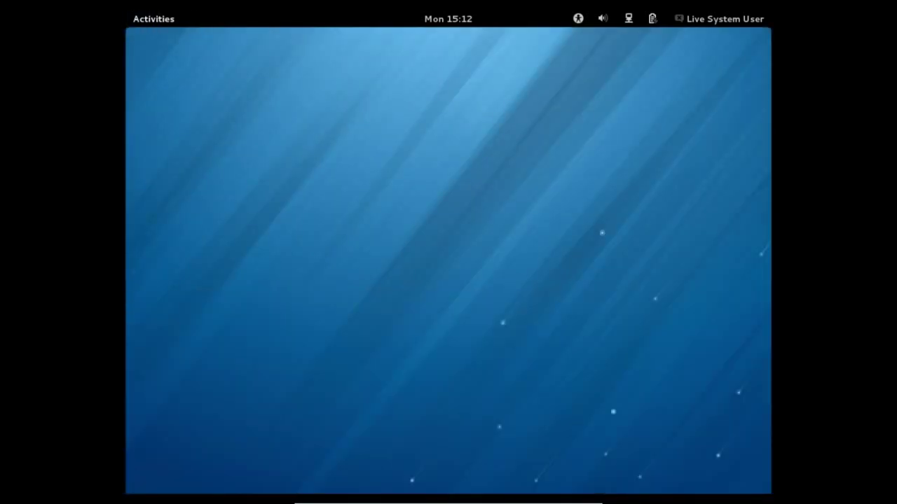
Start the hard drive installer with English (United Kingdom) as the installation language and accept the pre-release software notice
click(149, 21)
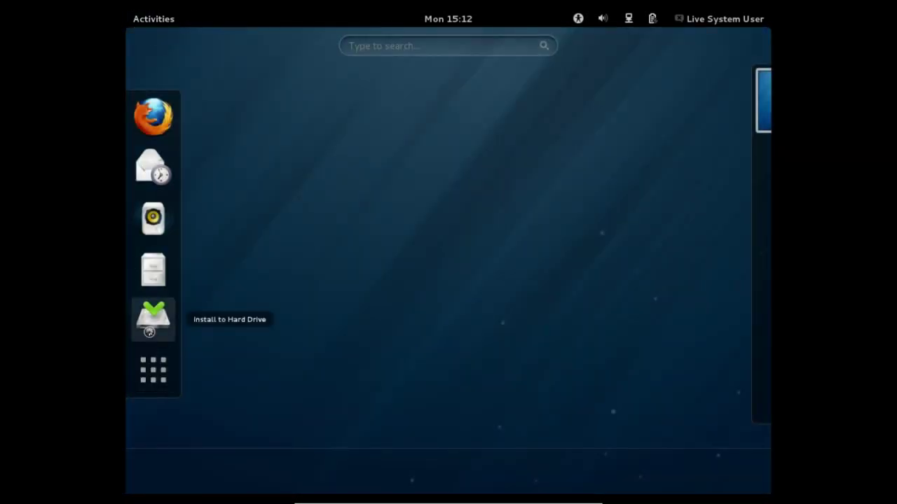
click(150, 325)
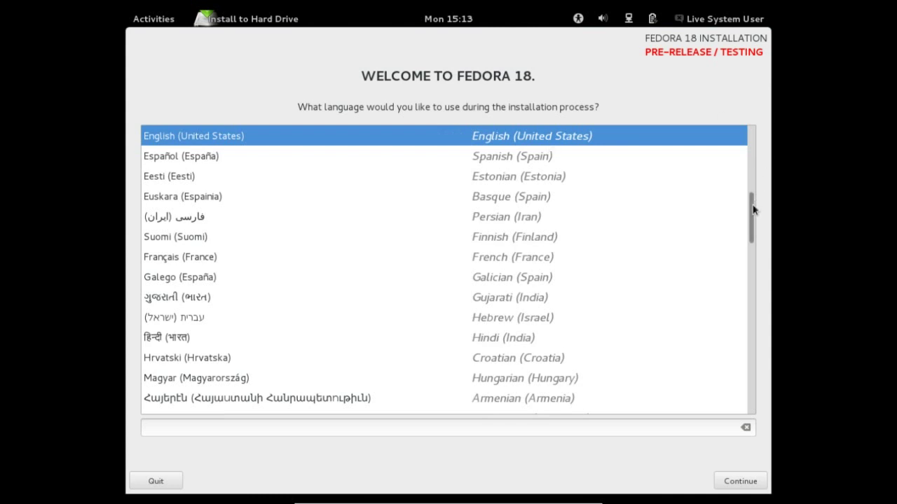
scroll(751, 210, up, 2)
click(463, 168)
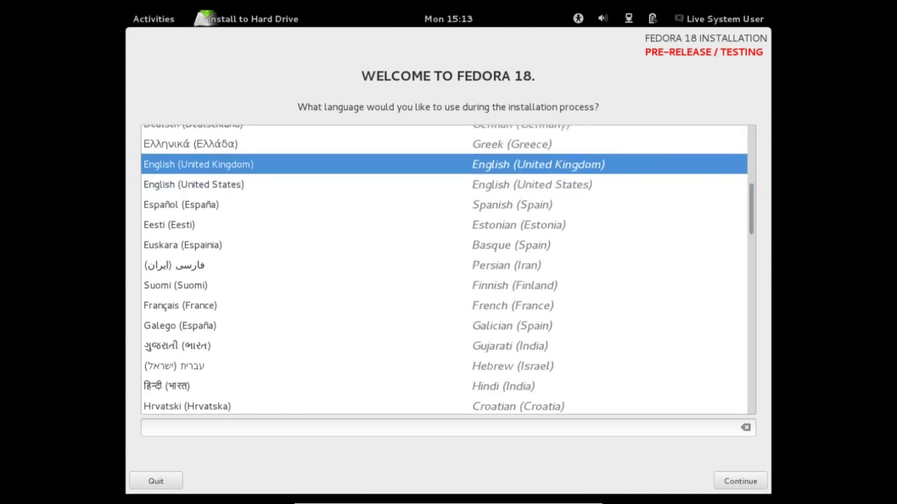
click(727, 484)
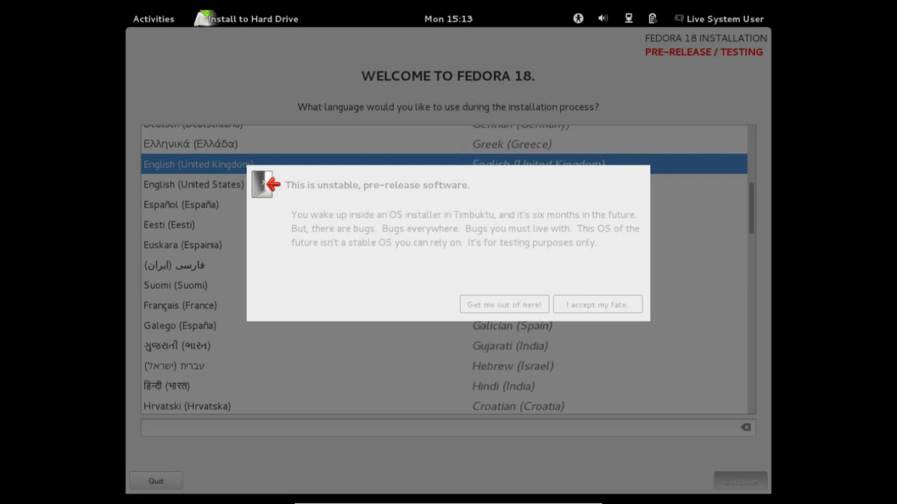
click(577, 309)
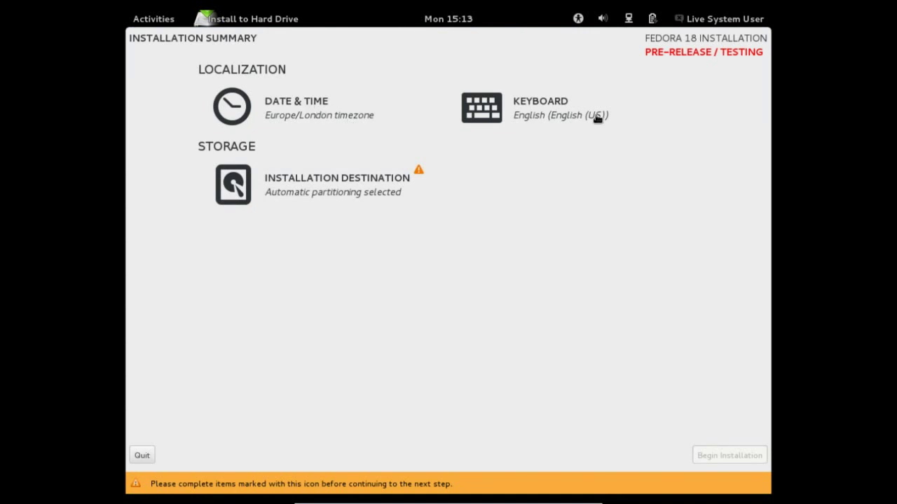
Make English (UK) the default keyboard layout by moving it above English (US), and return to the installation summary
click(481, 108)
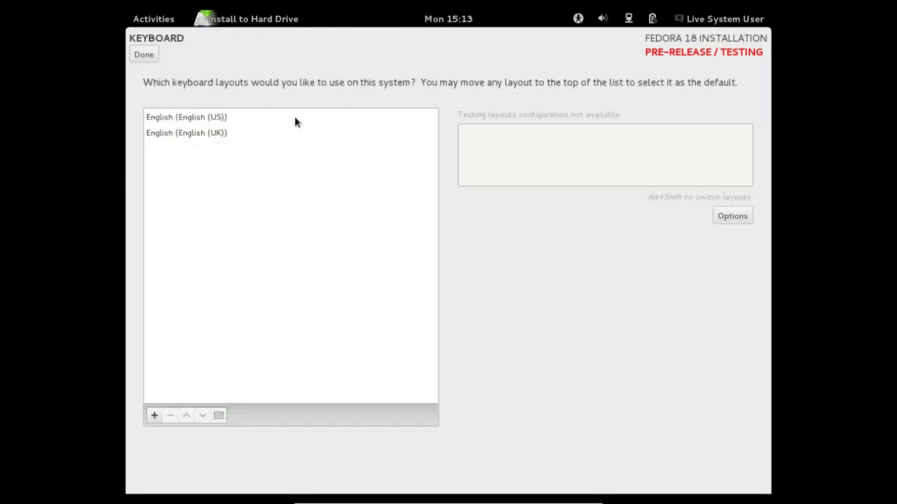
click(224, 136)
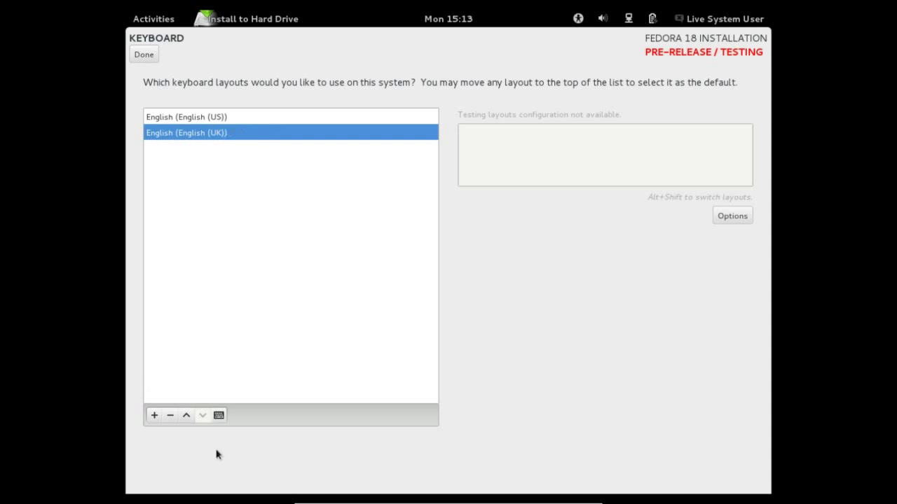
click(186, 416)
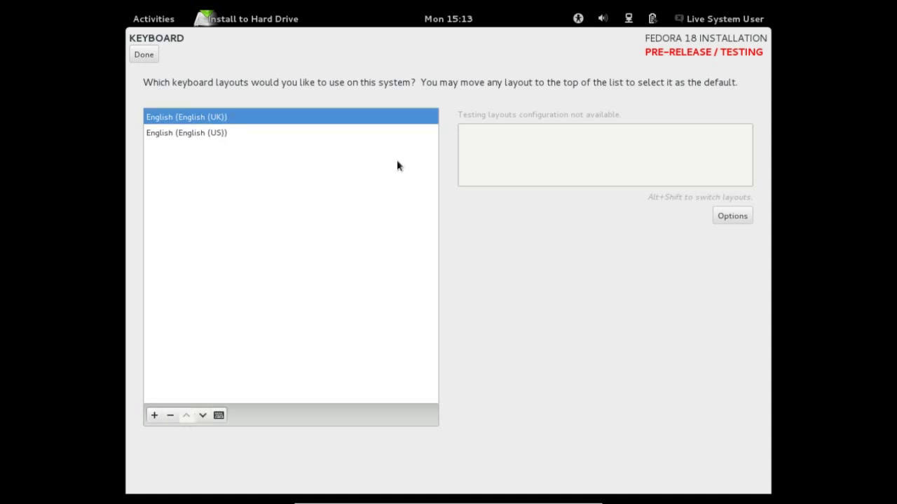
click(139, 55)
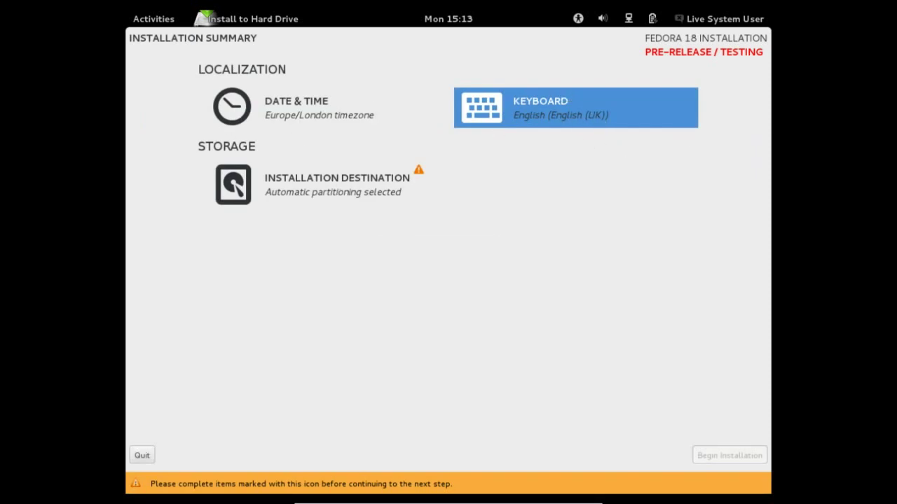
Open the installation destination settings and view the full disk summary for the ATA VBOX HARDDISK, keeping that disk selected
click(340, 195)
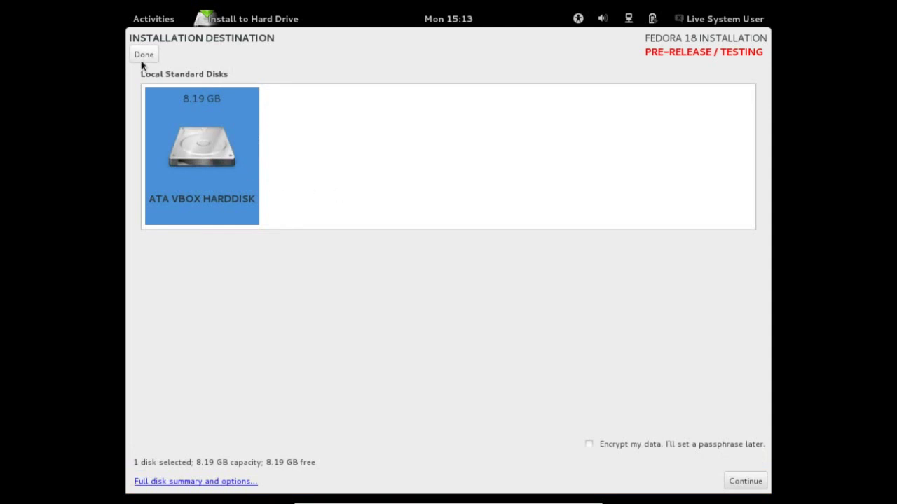
click(199, 196)
click(199, 196)
click(226, 483)
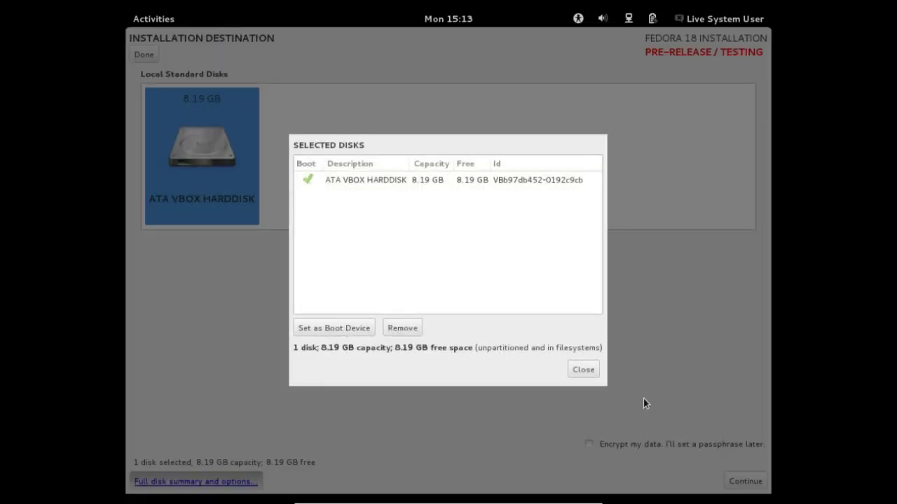
click(584, 371)
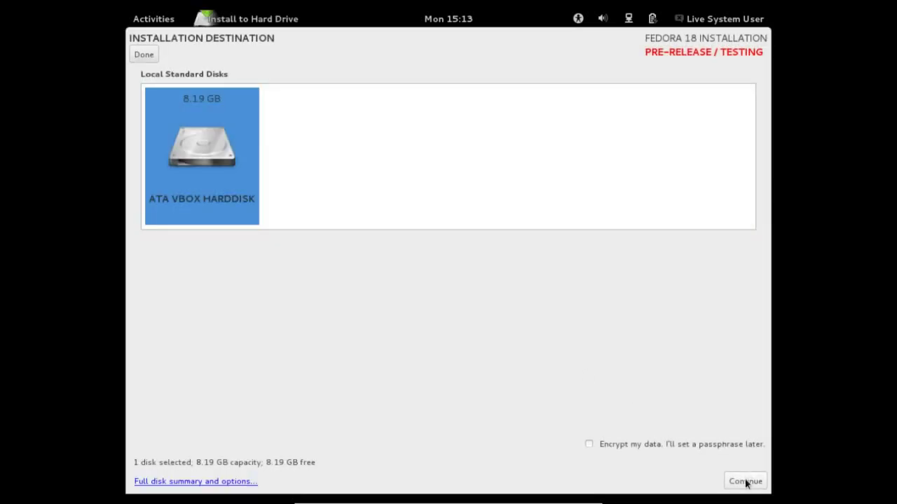
Continue with automatic partitioning of the selected disk, using LVM as the partition type
click(745, 482)
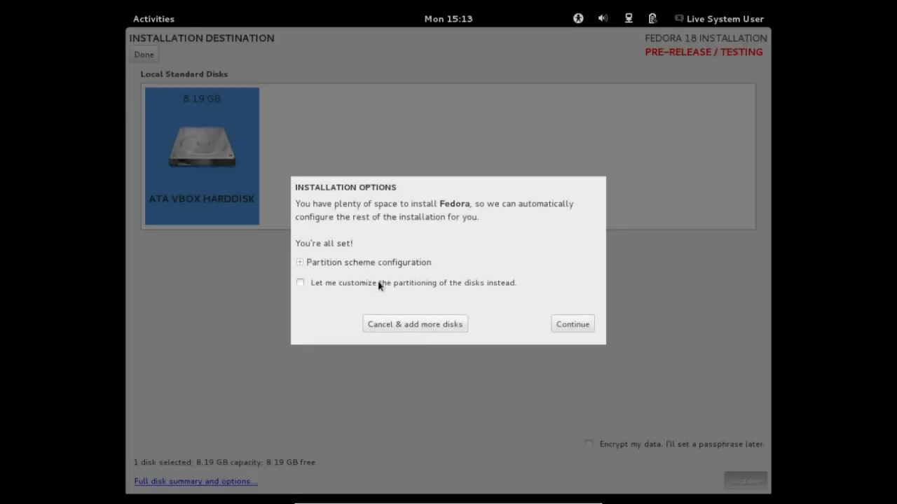
click(301, 261)
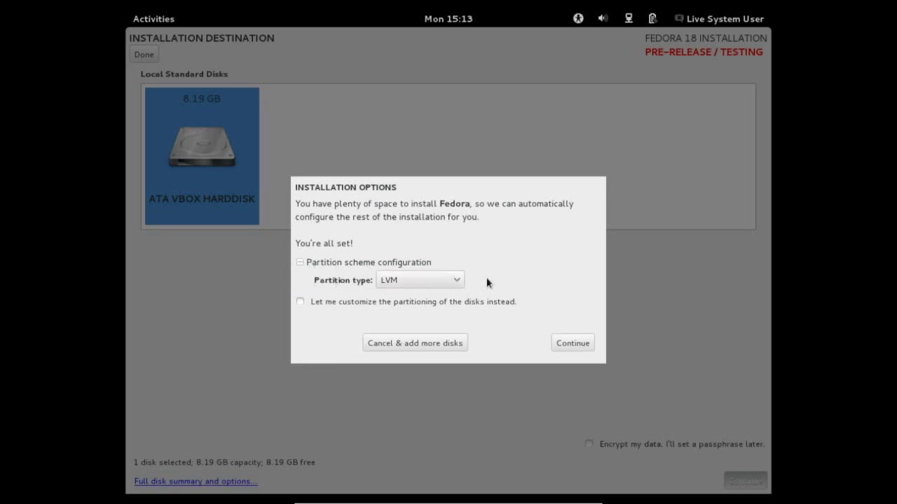
click(459, 280)
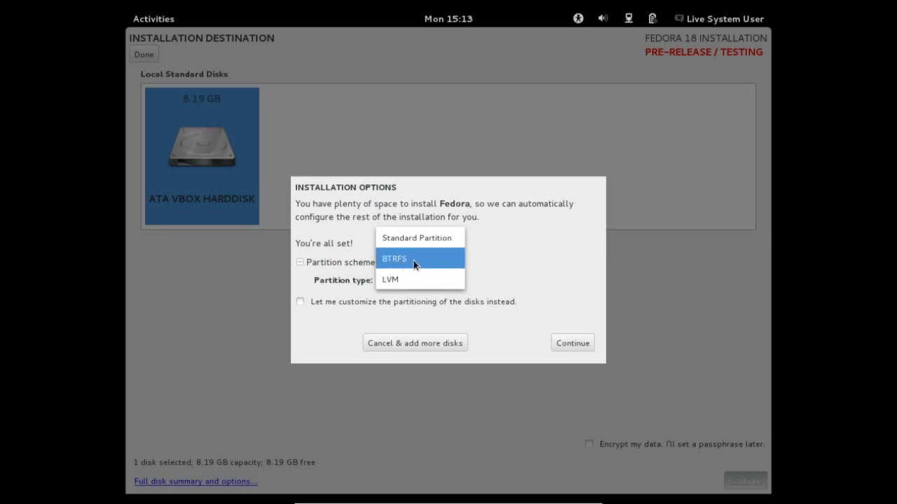
click(399, 279)
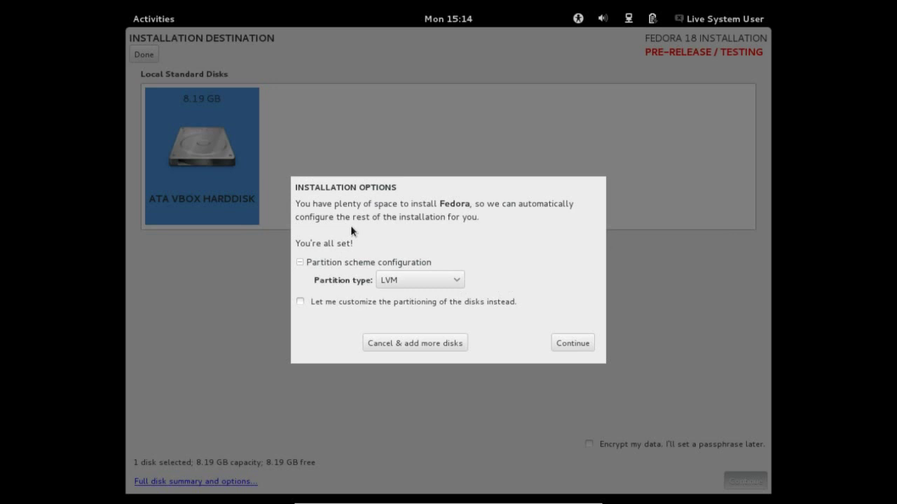
click(301, 262)
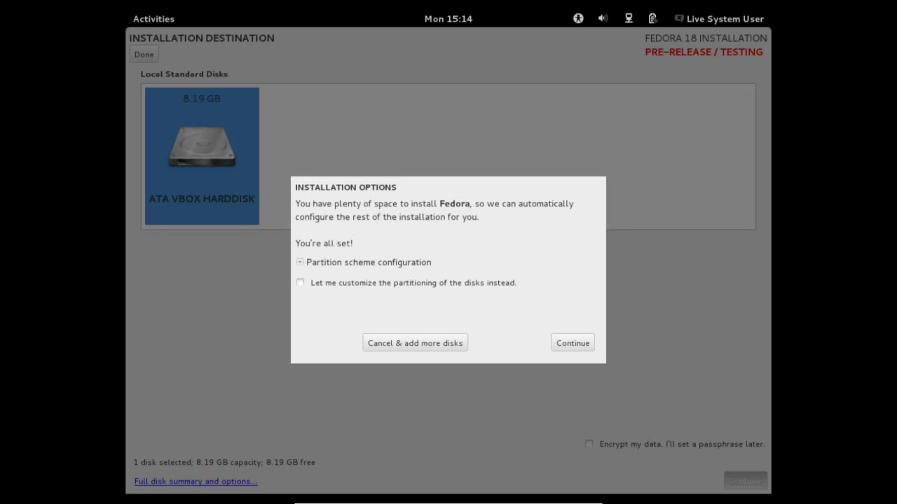
click(561, 344)
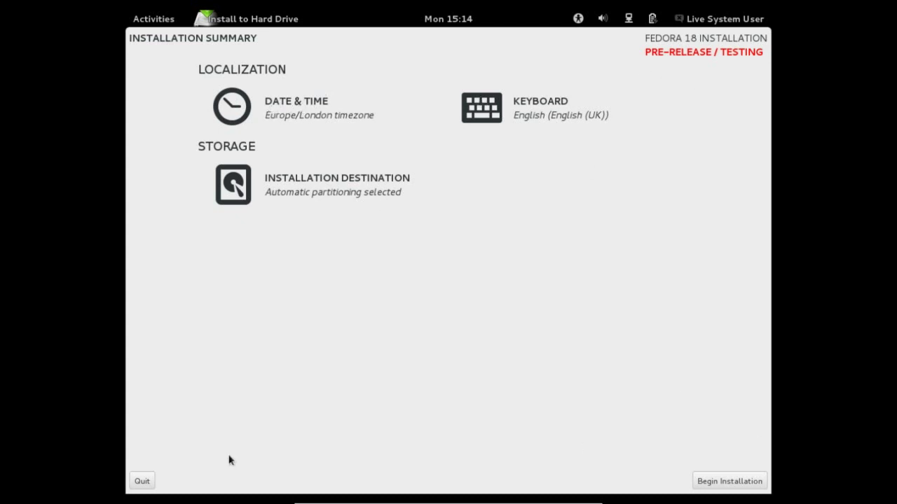
Quit the Fedora installation process without beginning the installation
click(144, 481)
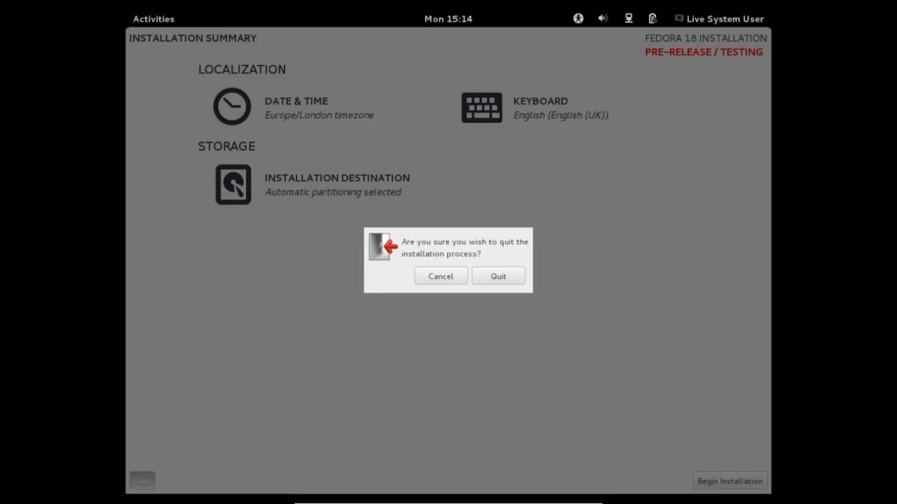
click(515, 272)
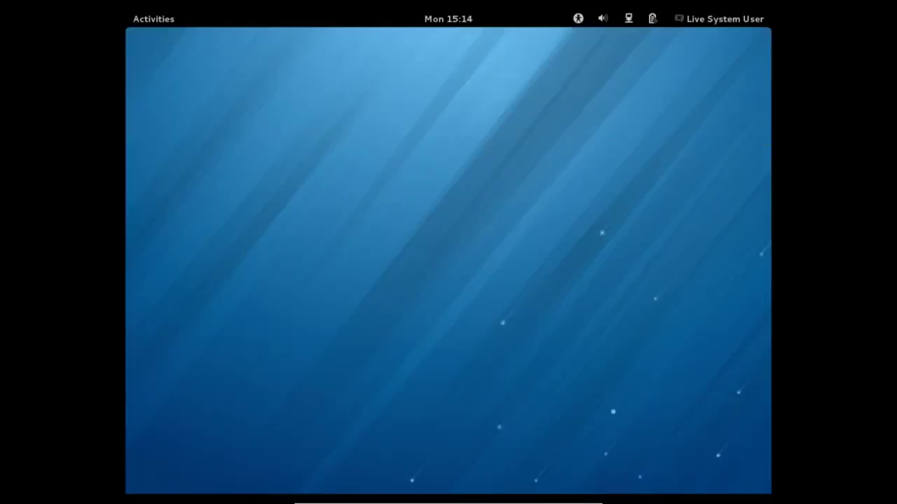